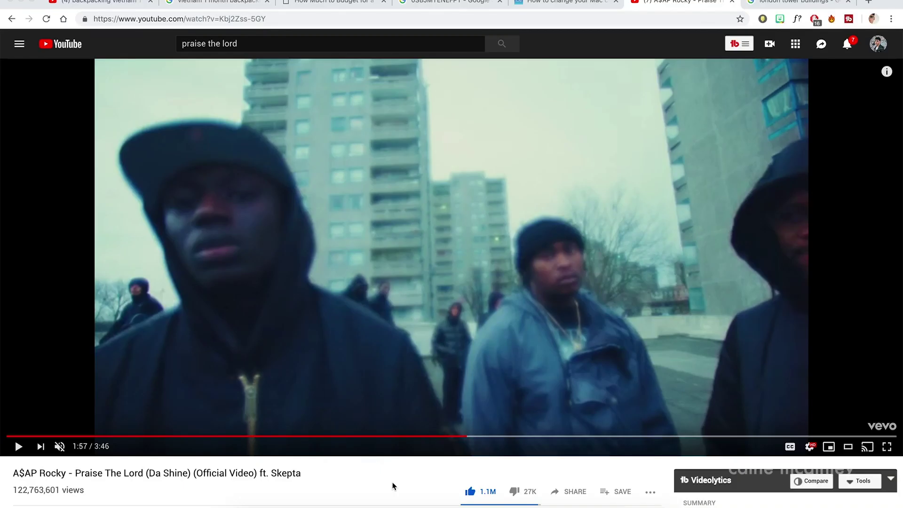
Resume the YouTube video, skip ahead to 2:02, then minimize the browser to return to After Effects
click(20, 448)
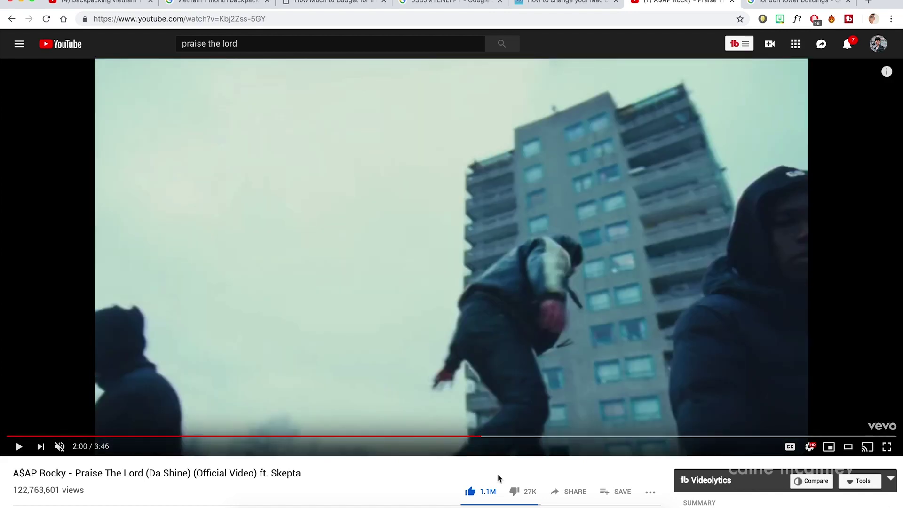
click(489, 439)
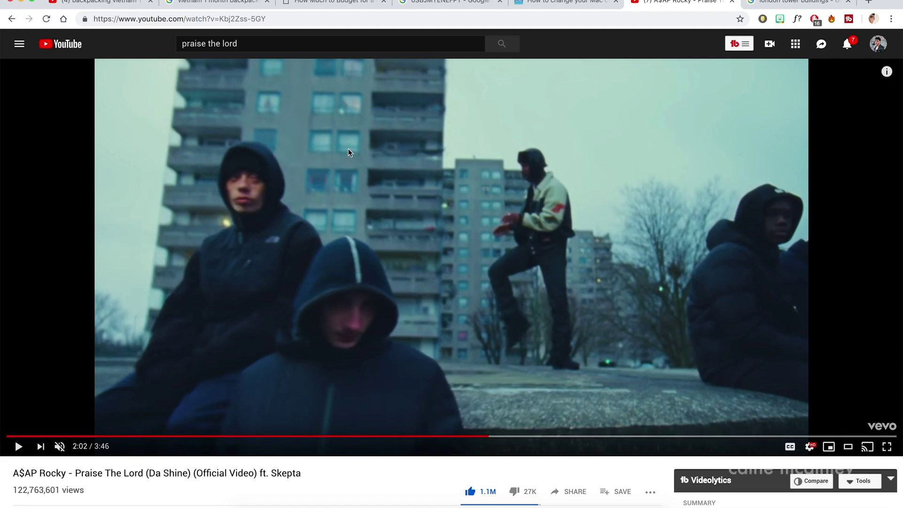
click(21, 1)
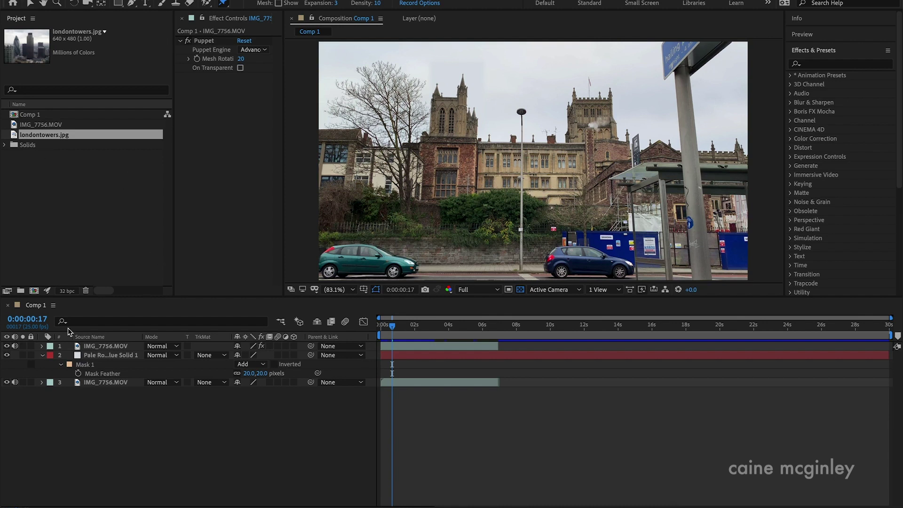
Start a new composition and name it 'Building Bounce'
click(34, 291)
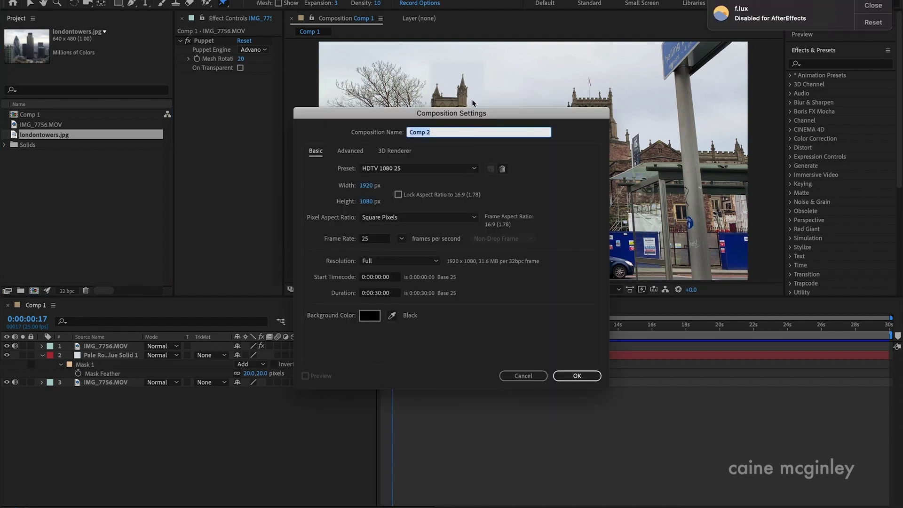
text(Building Bounce)
Confirm the composition and add londontowers.jpg to it as a layer
key(Return)
click(40, 147)
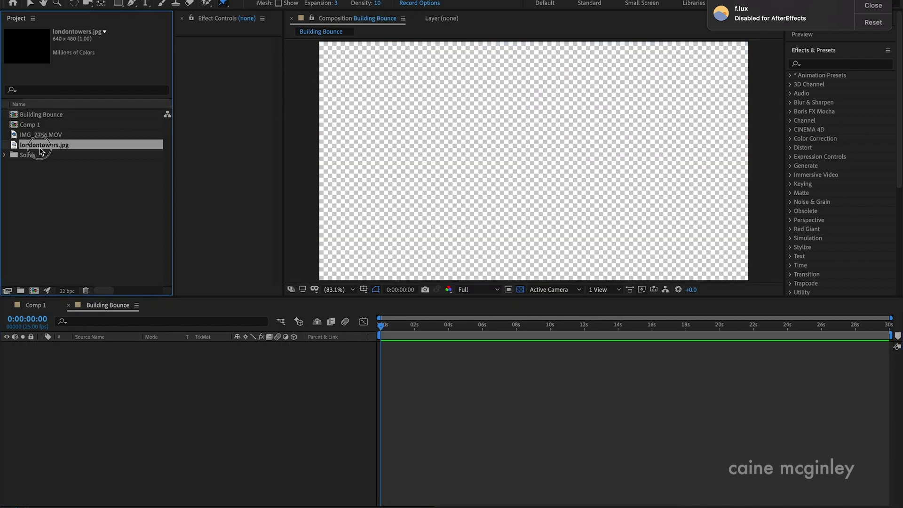
drag(40, 151, 174, 439)
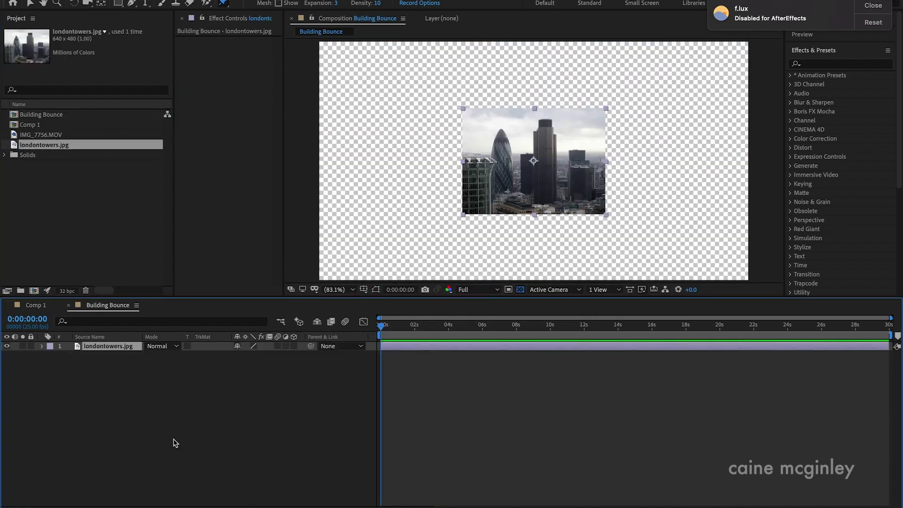
Scale the photo to 303% and nudge it slightly down in the frame
key(s)
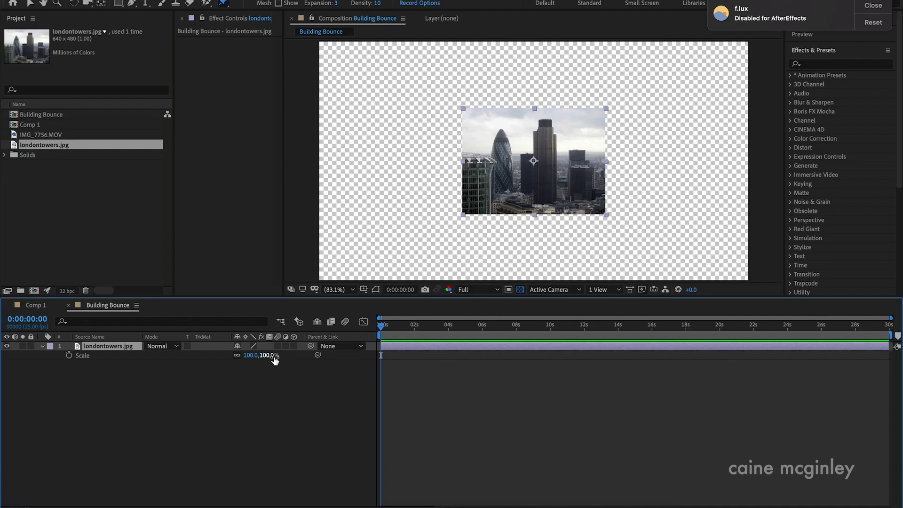
drag(278, 359, 372, 348)
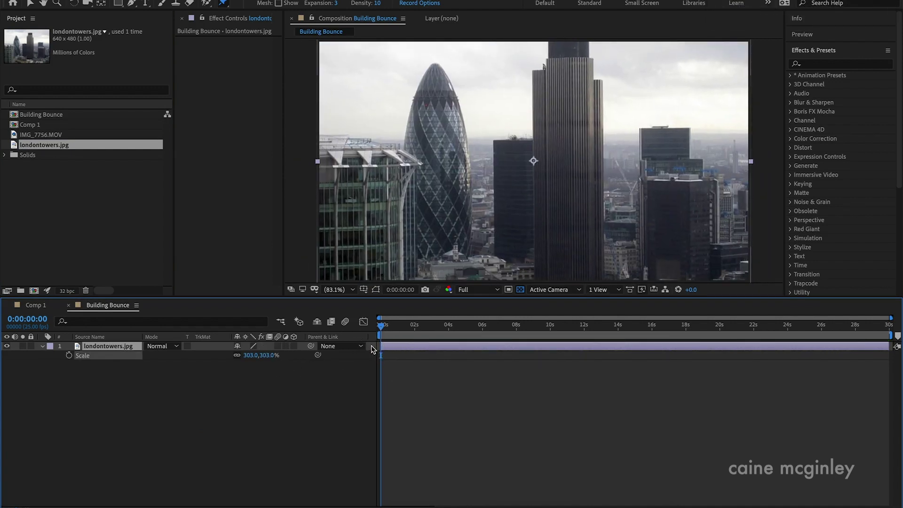
key(v)
drag(622, 113, 620, 141)
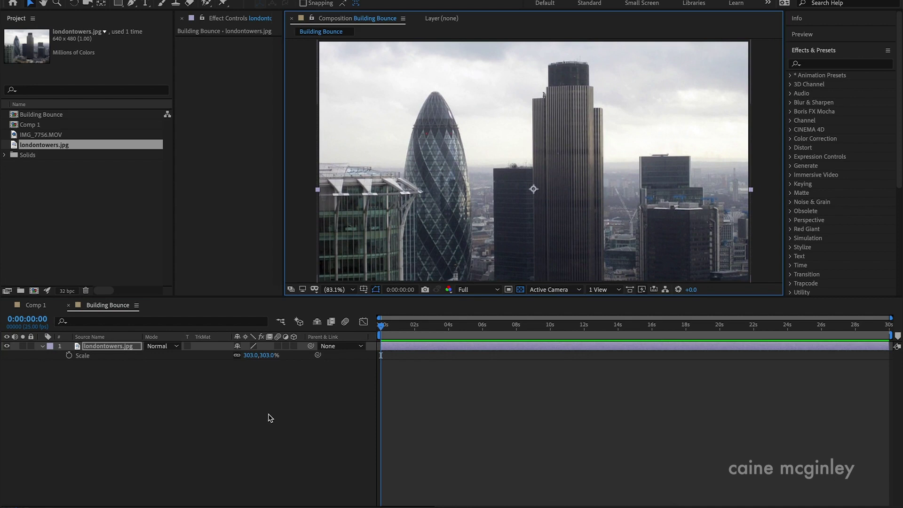
click(250, 420)
click(111, 352)
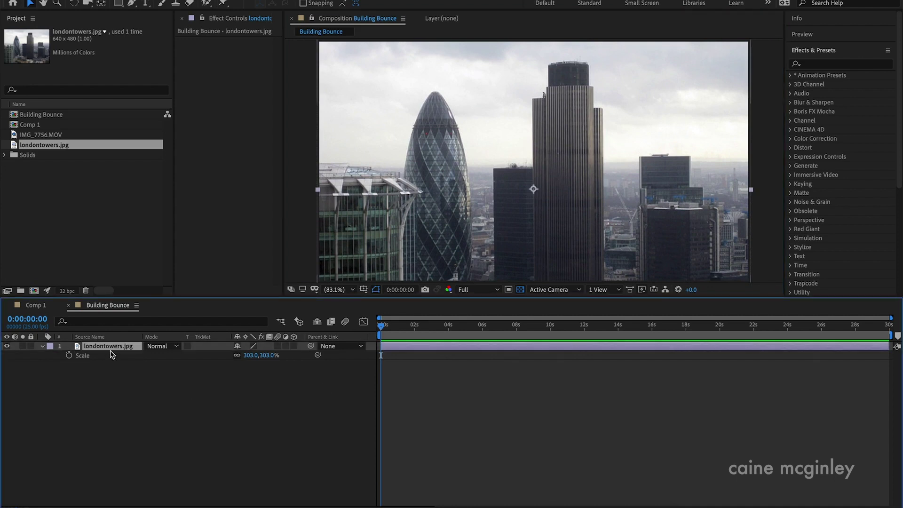
Duplicate the photo layer and trace a pen mask up the central tower's left edge and across its top
key(ctrl+d)
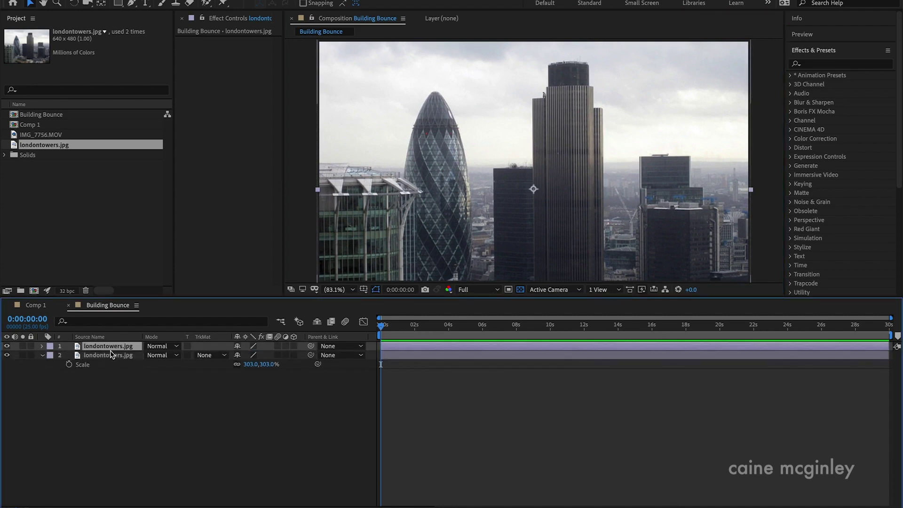
click(42, 356)
click(131, 3)
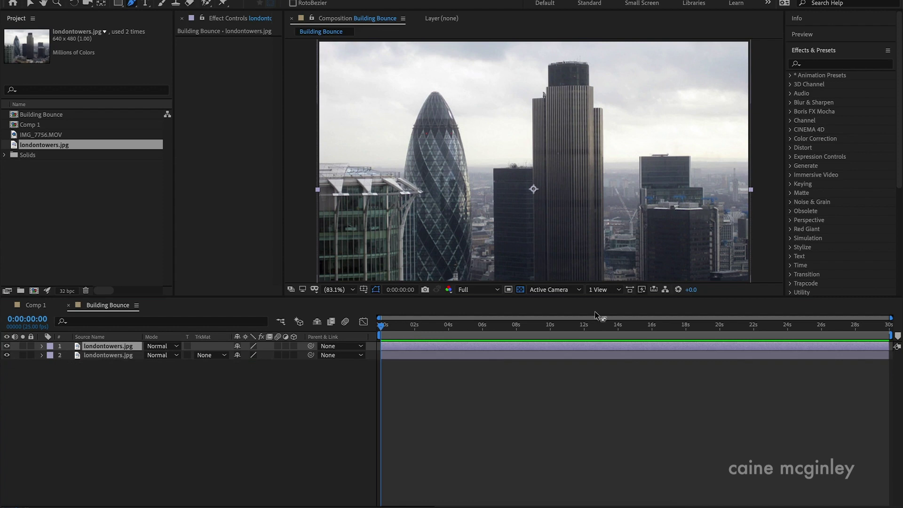
click(534, 280)
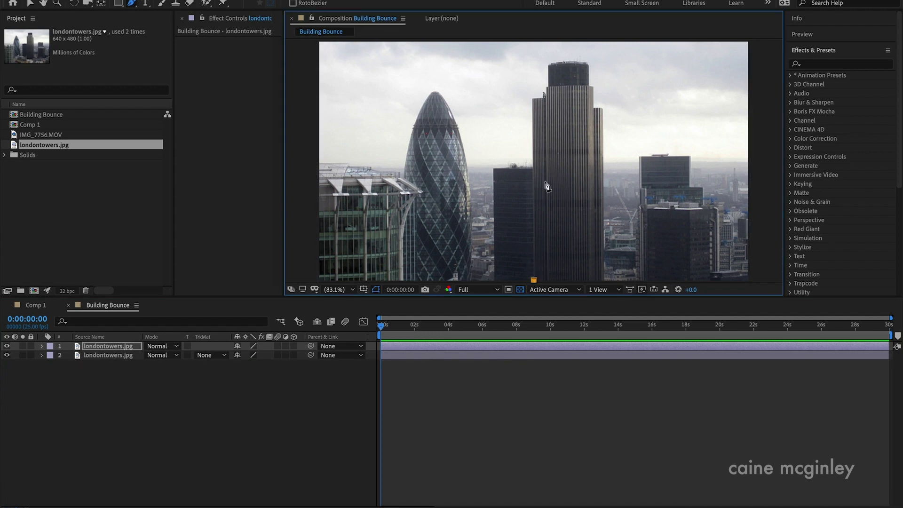
click(533, 101)
click(544, 96)
click(547, 88)
click(548, 78)
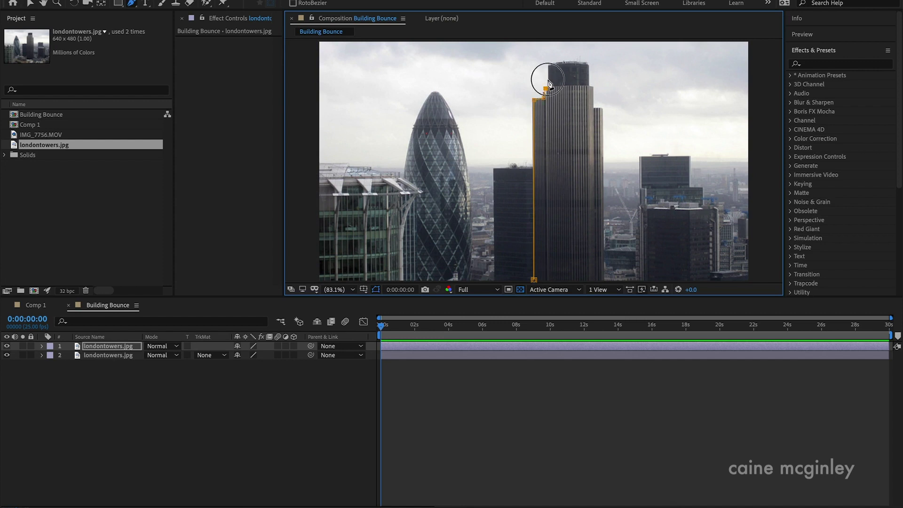
click(548, 62)
click(588, 61)
Close the tower mask down at the tower's base and reframe the view
scroll(594, 89, up, 3)
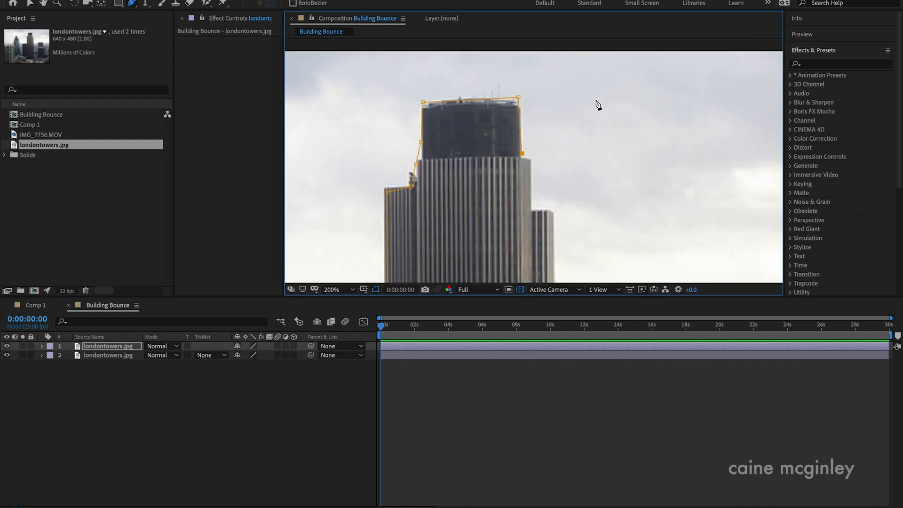
drag(565, 238, 600, 167)
scroll(600, 167, down, 5)
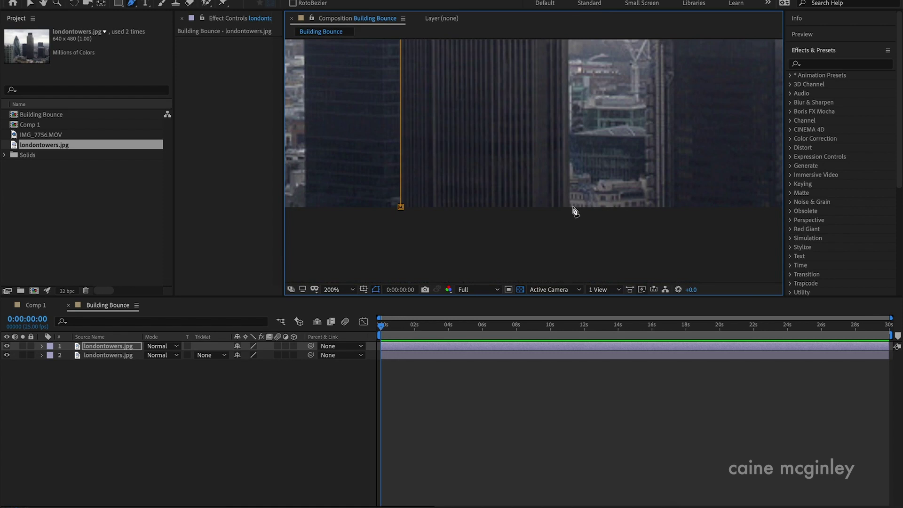
click(570, 206)
click(400, 216)
key(comma)
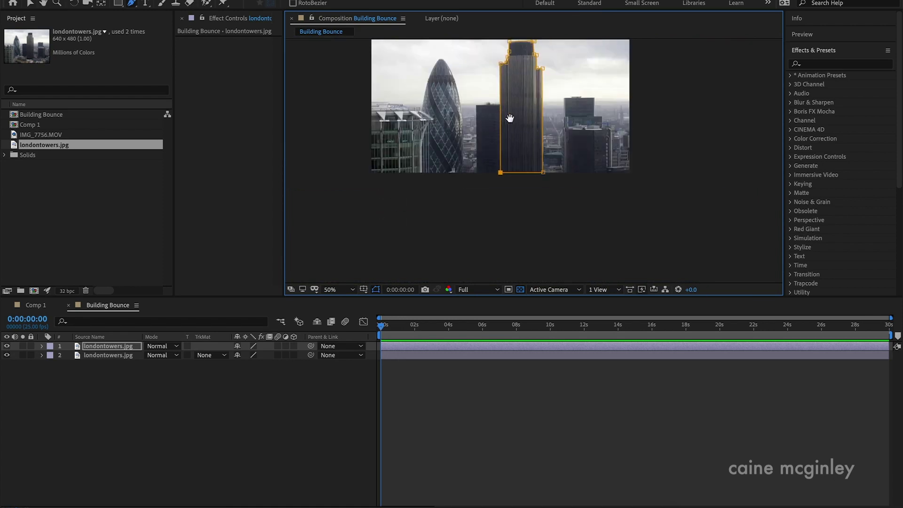
key(space)
drag(512, 141, 523, 189)
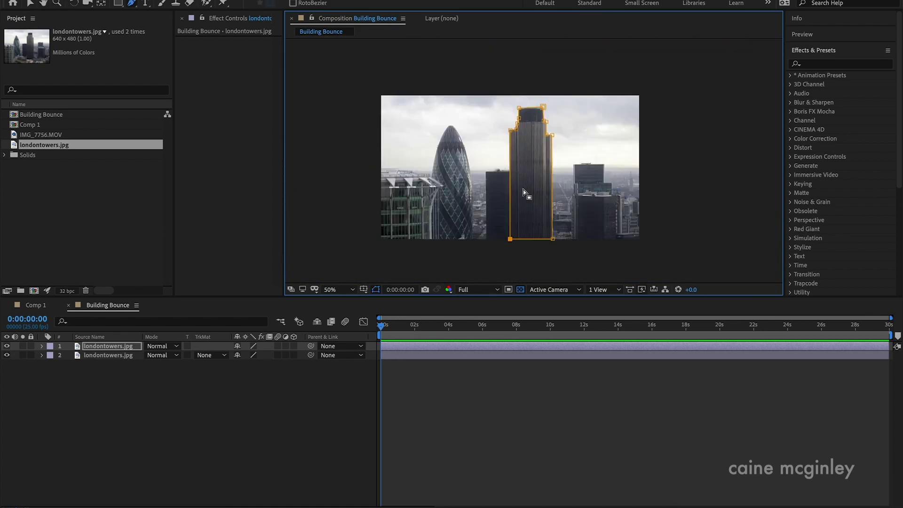
key(period)
mouse_move(466, 221)
mouse_down()
mouse_move(464, 202)
mouse_move(468, 235)
mouse_up()
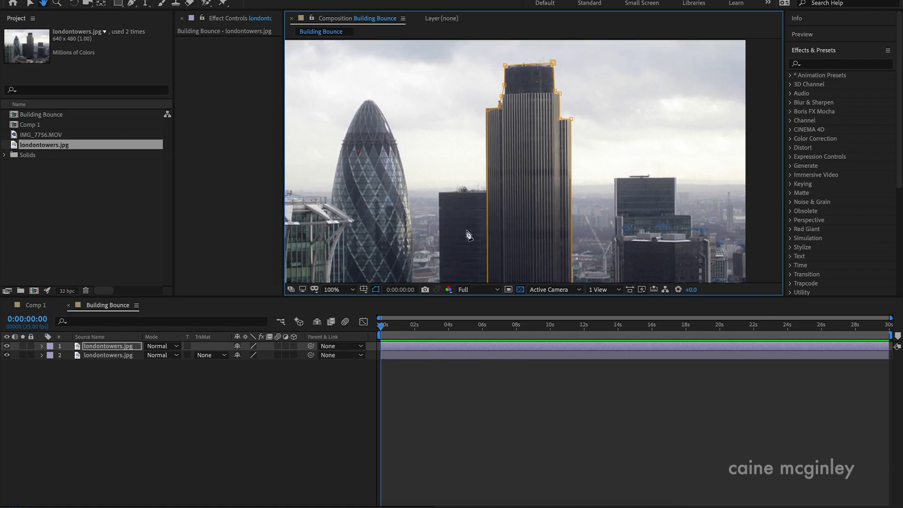
Set the top layer's Mask Feather to 5 pixels
click(107, 346)
key(f)
click(256, 365)
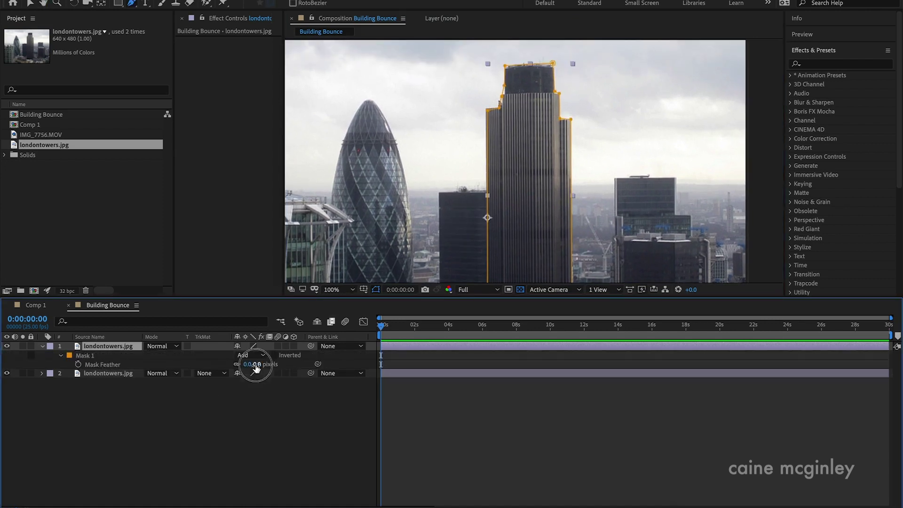
text(5)
key(Return)
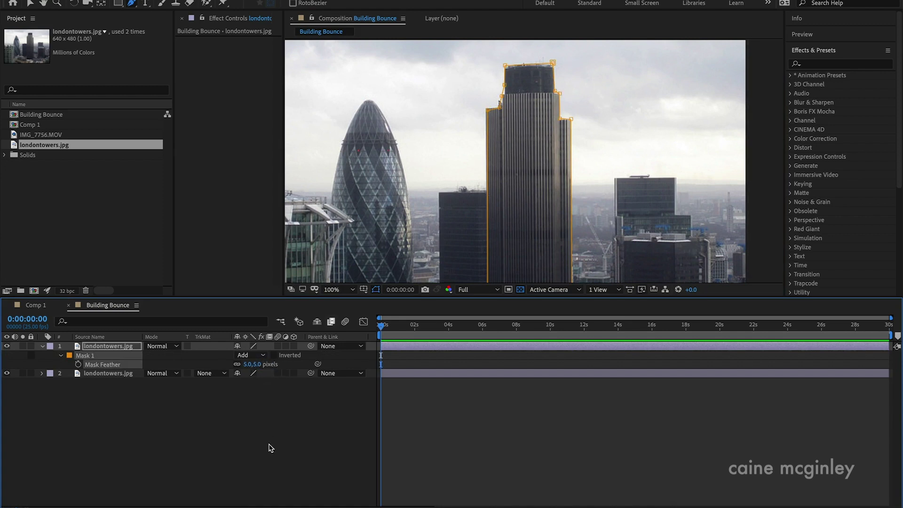
click(271, 450)
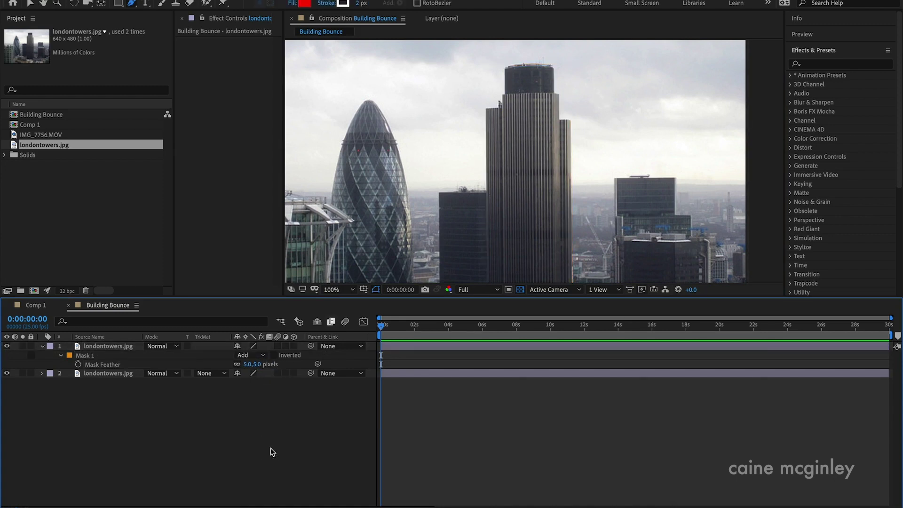
Scale the masked tower copy up to 314%
click(103, 347)
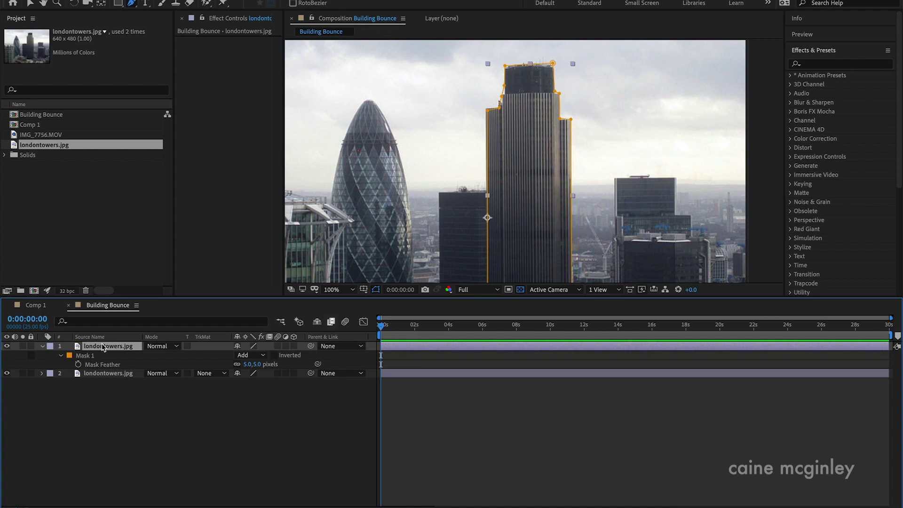
key(s)
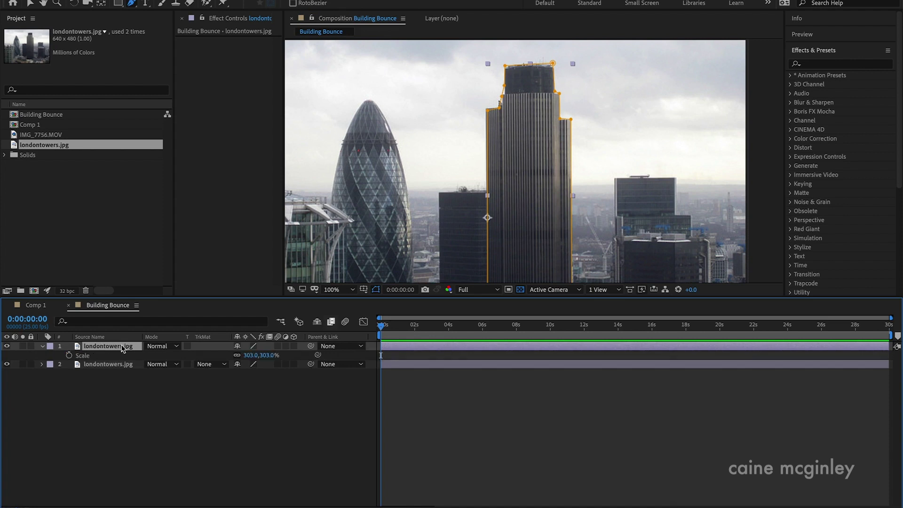
click(267, 356)
click(275, 398)
click(271, 356)
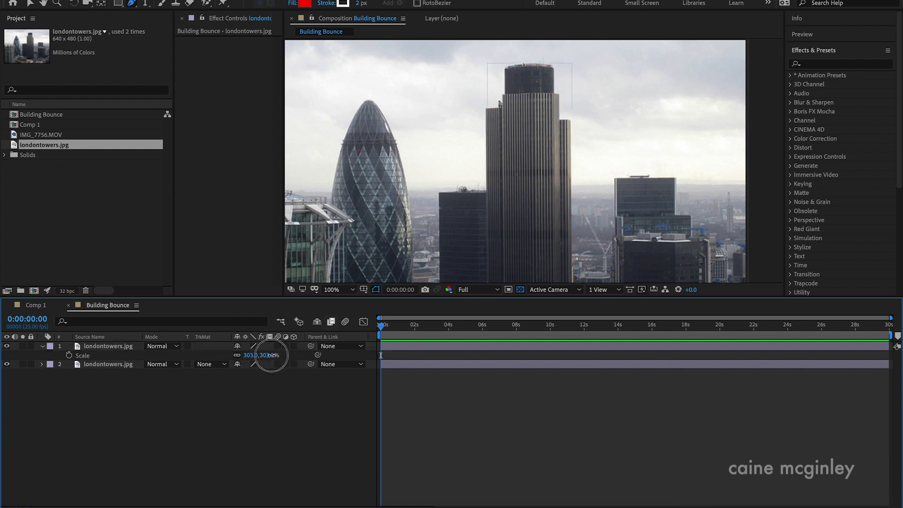
drag(271, 356, 278, 356)
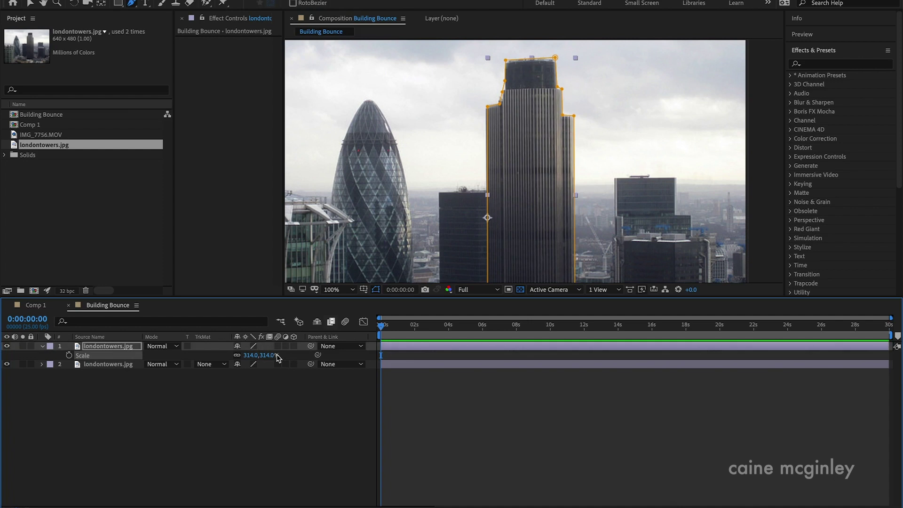
Undo the scale change and centre the tower layer's anchor point on the masked tower
key(ctrl+z)
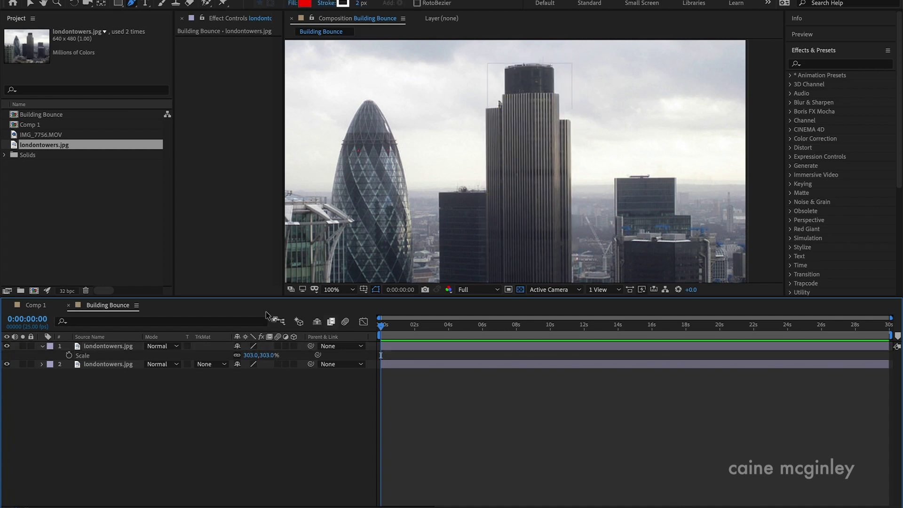
click(95, 356)
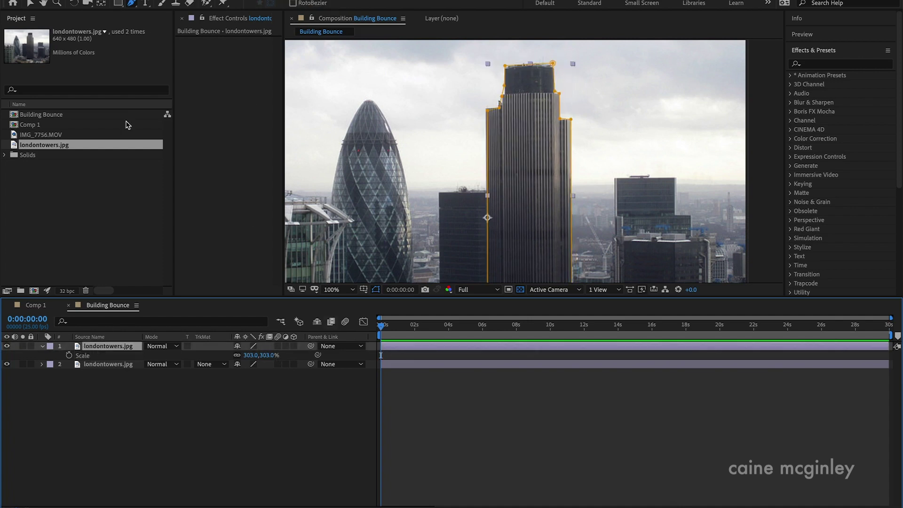
click(102, 4)
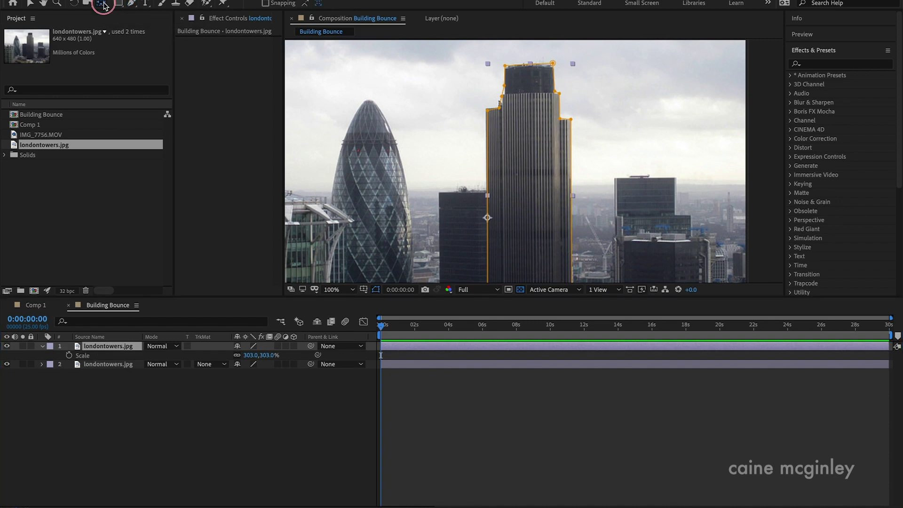
key(ctrl+alt+Home)
Increase the tower layer's Scale to 333%
click(261, 357)
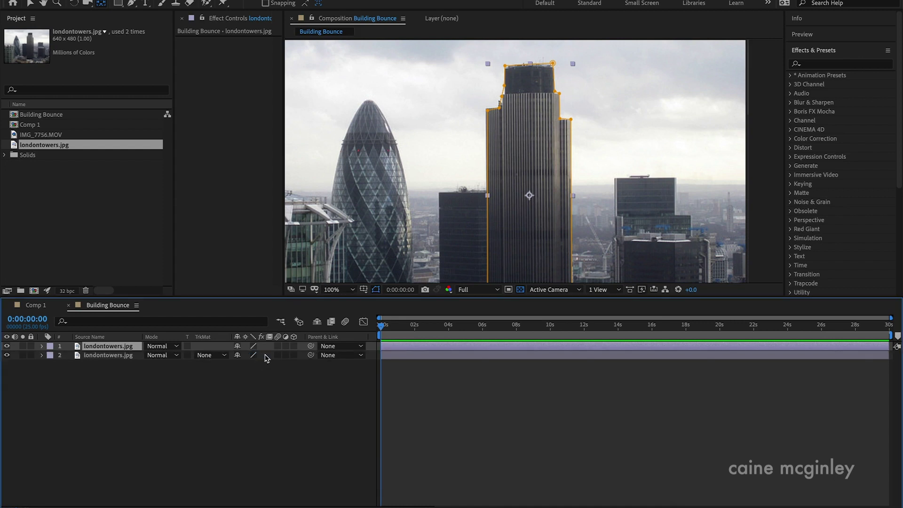
drag(268, 354, 283, 352)
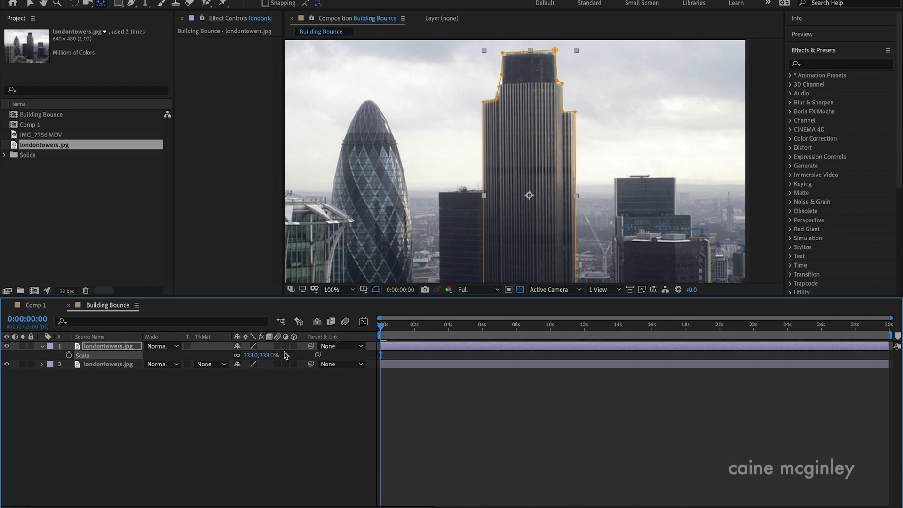
click(259, 459)
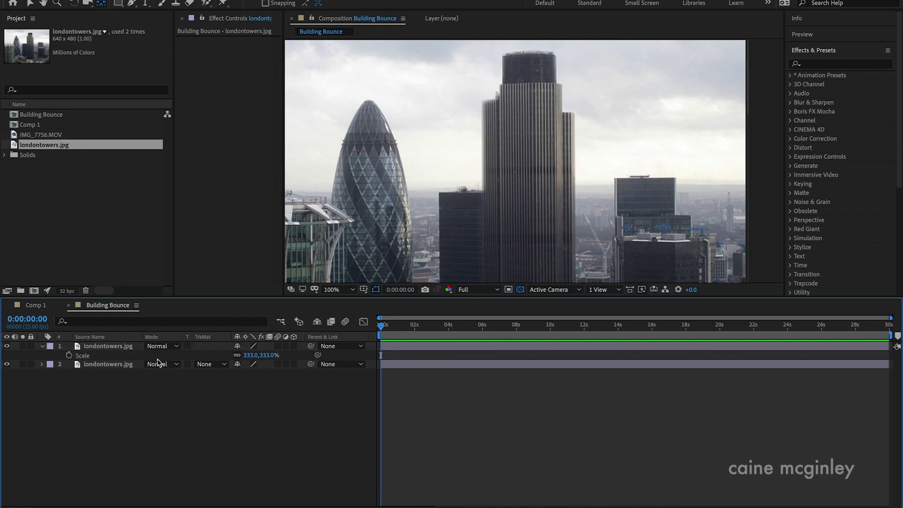
Set the tower mask's feather to 0,0 pixels for a hard edge
click(120, 347)
key(f)
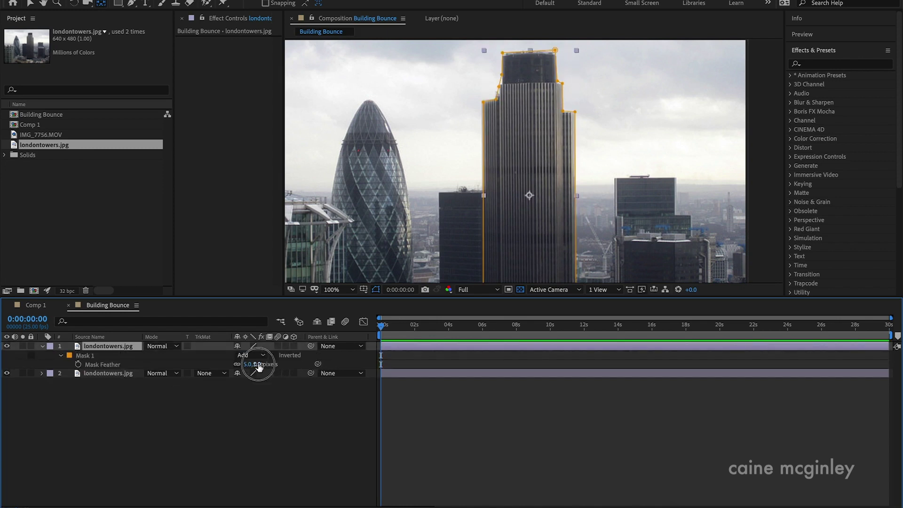
click(248, 365)
text(5)
key(Tab)
text(0)
key(Return)
click(318, 463)
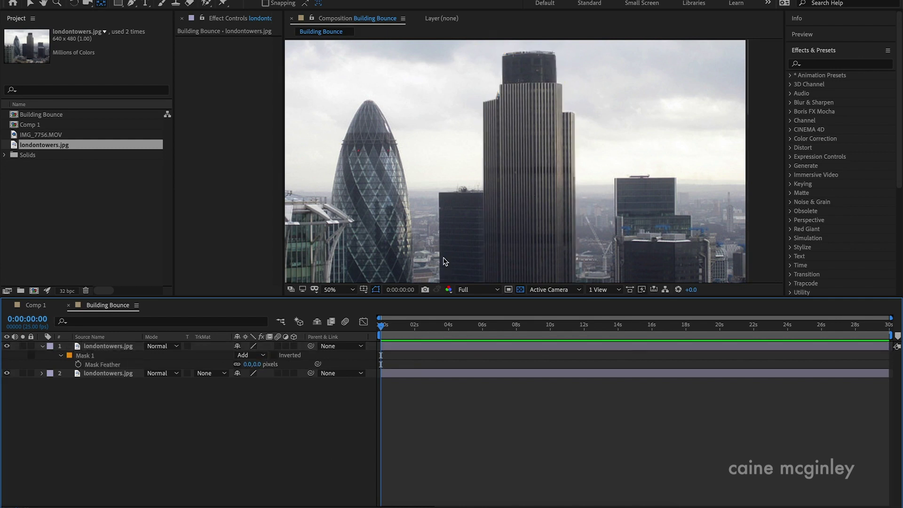
scroll(443, 260, down, 2)
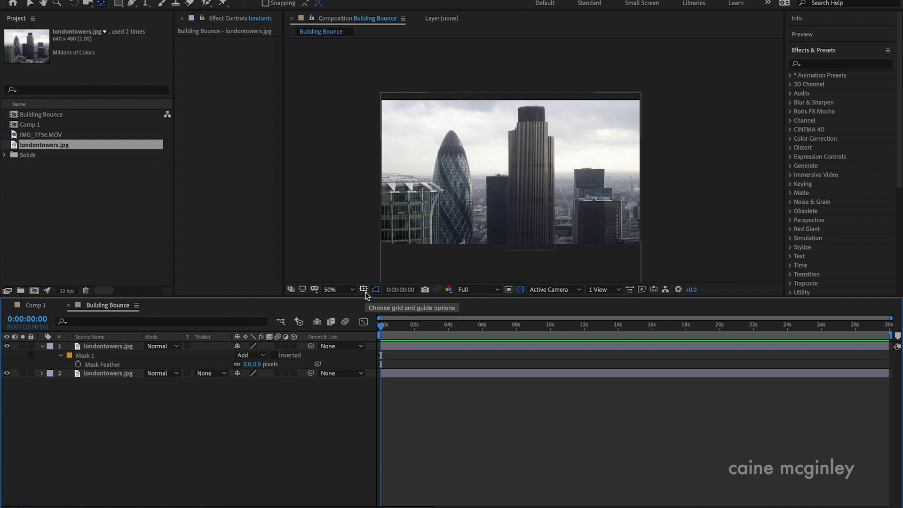
click(94, 346)
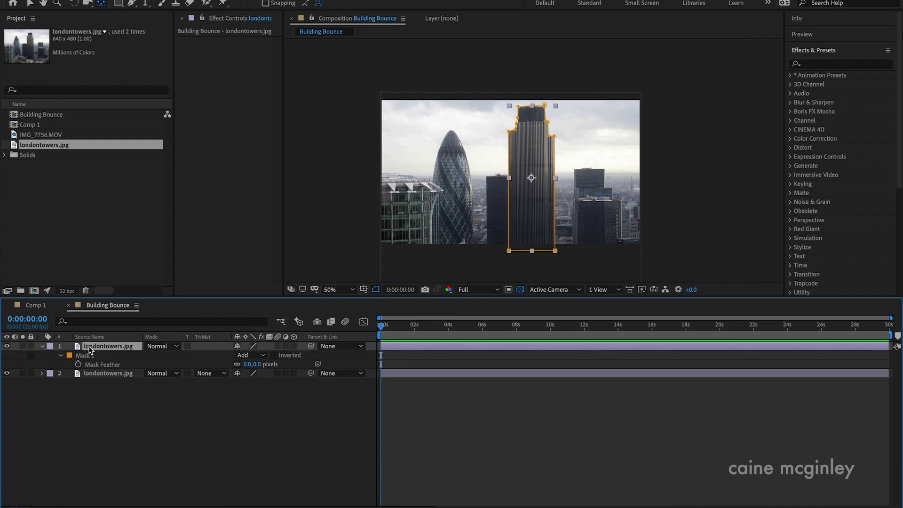
Place a puppet pin at the top of the masked tower
click(223, 4)
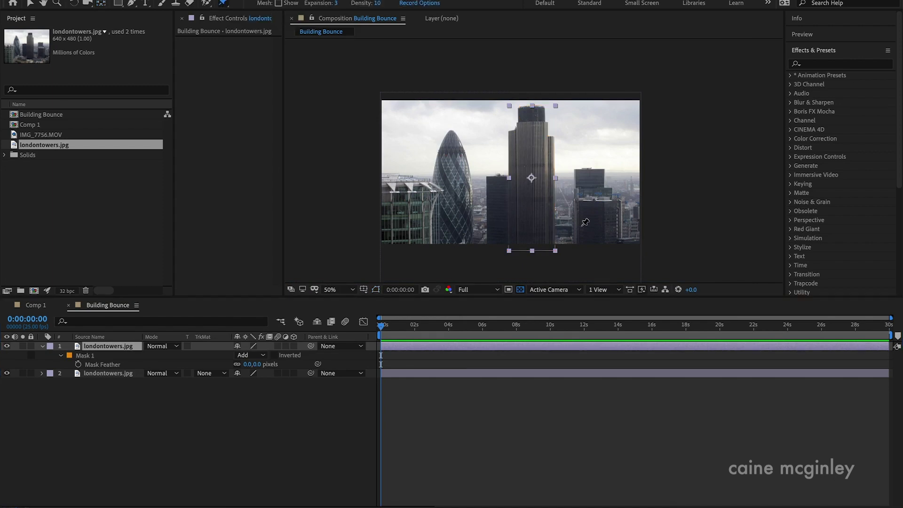
scroll(537, 232, up, 2)
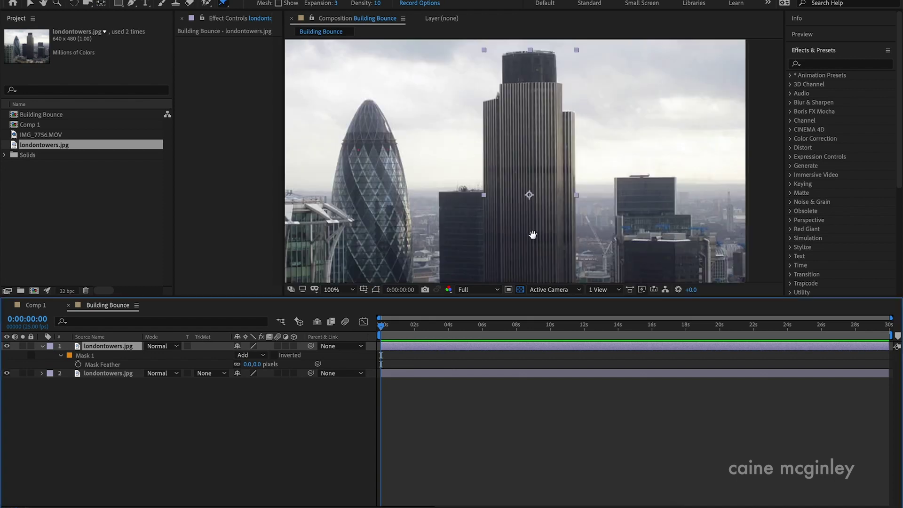
key(h)
key(super+p)
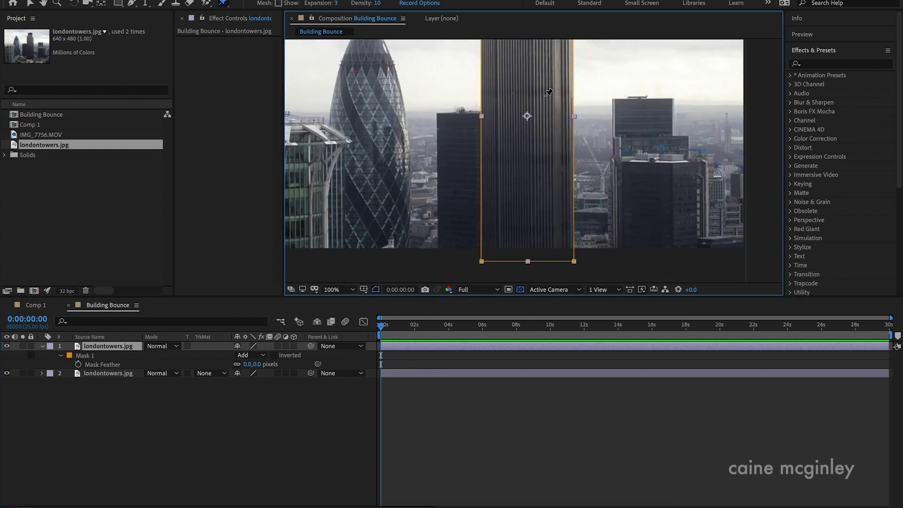
scroll(545, 81, up, 4)
click(528, 78)
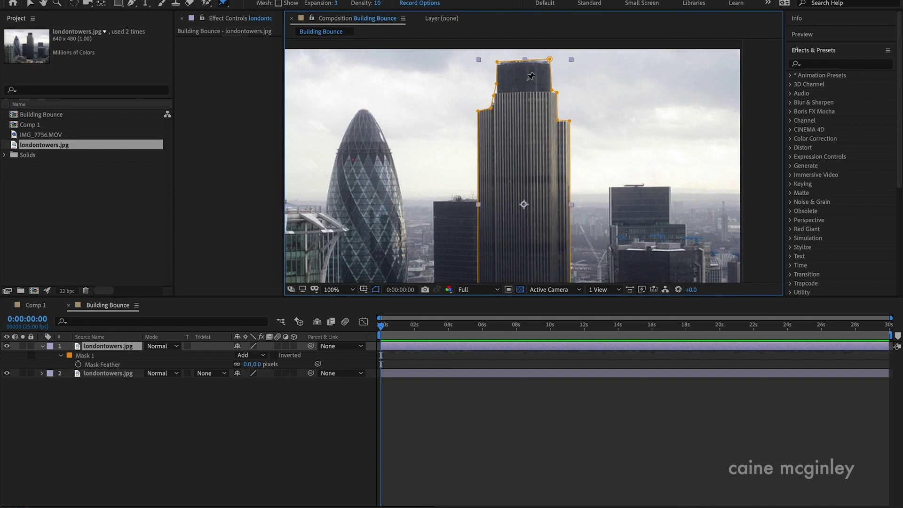
Add puppet pins on the tower's right and left edges
key(h)
drag(567, 158, 567, 155)
scroll(567, 156, down, 3)
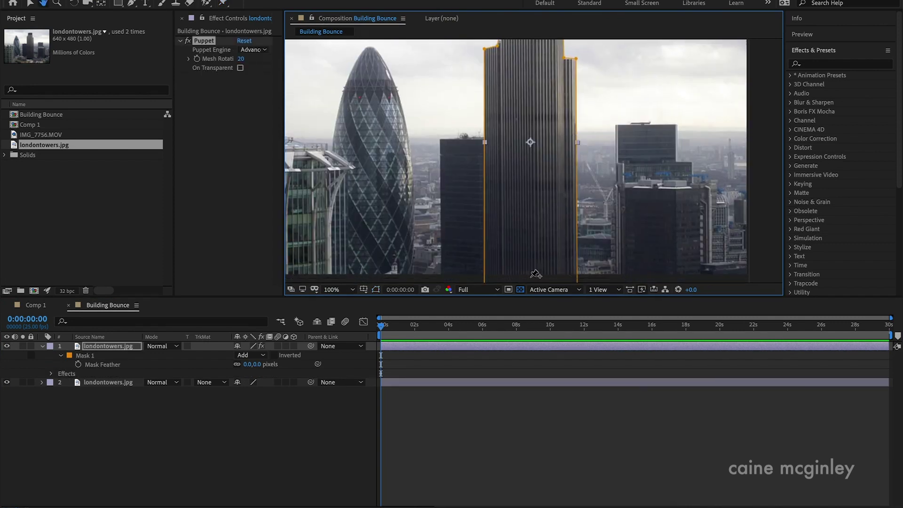
key(super+p)
scroll(567, 226, up, 2)
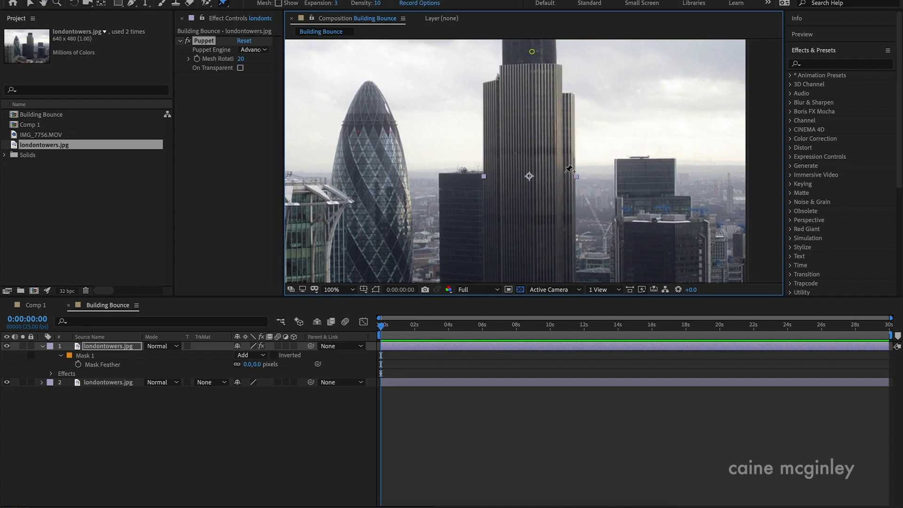
click(564, 172)
click(492, 174)
At 0:00:00:23, pull the top pin down and push both side pins outward to squash the tower
drag(316, 296, 310, 374)
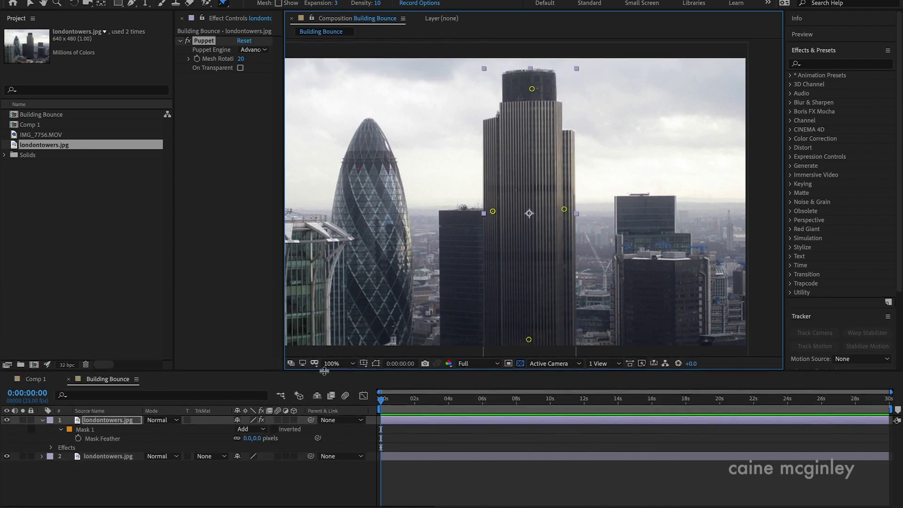
drag(383, 404, 398, 405)
key(u)
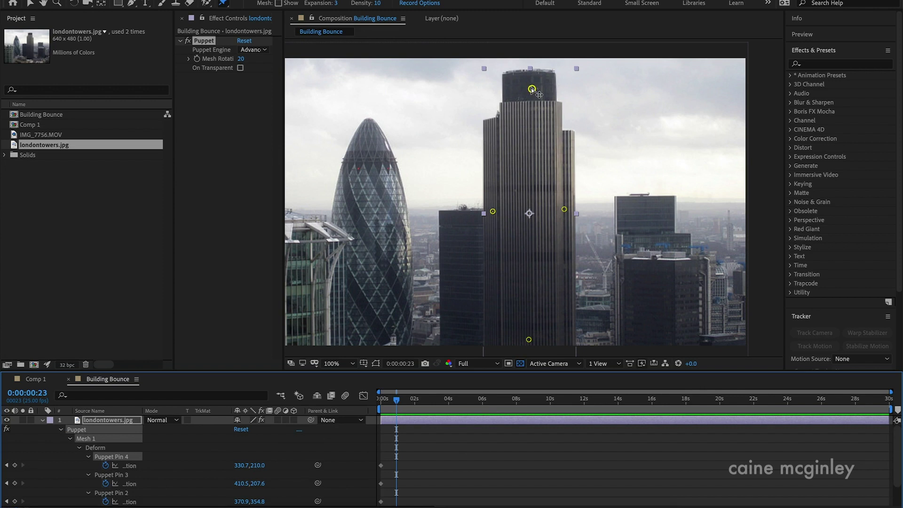
drag(532, 89, 531, 100)
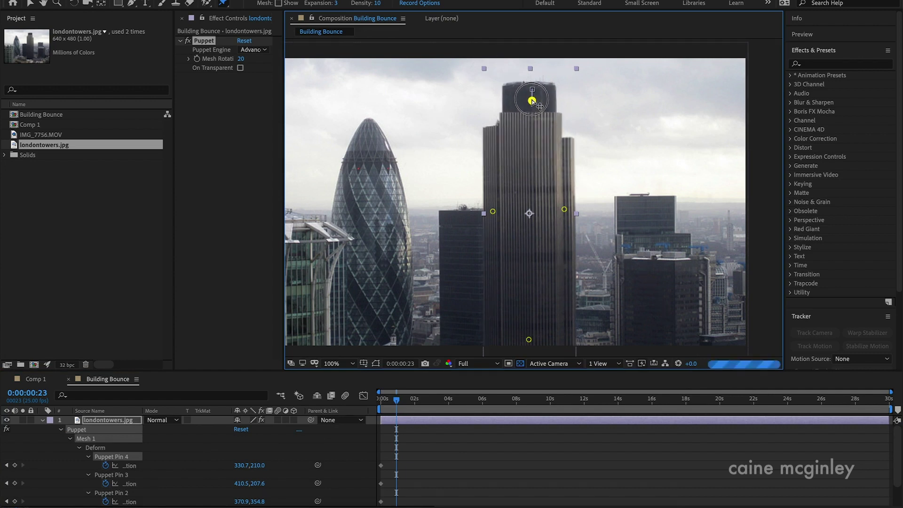
click(564, 209)
drag(565, 210, 570, 208)
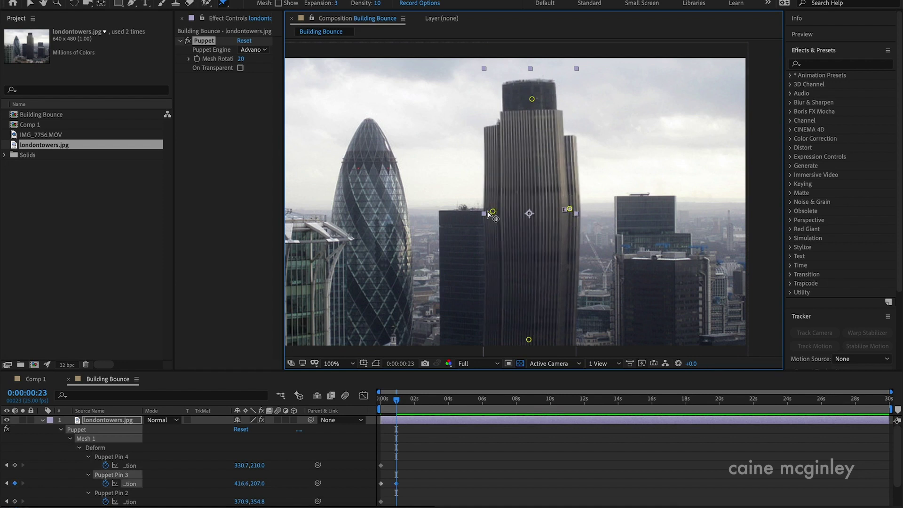
drag(492, 212, 484, 212)
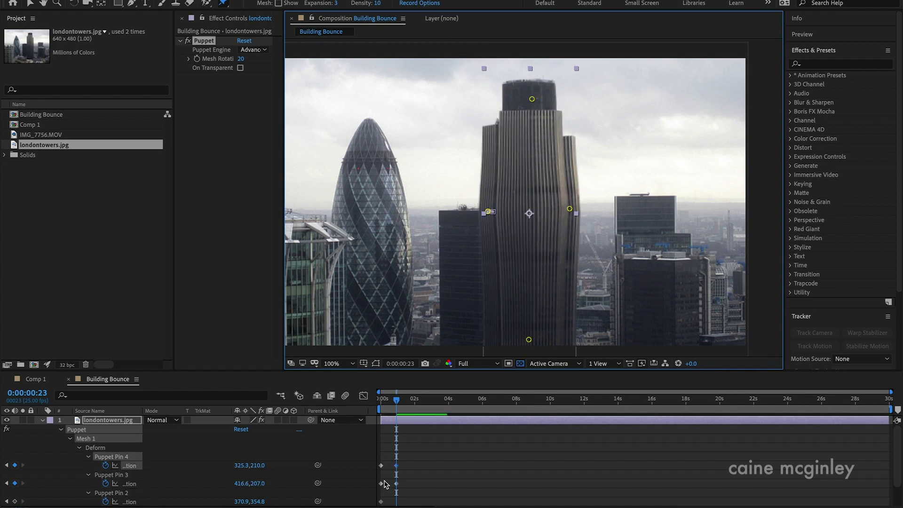
drag(375, 460, 386, 507)
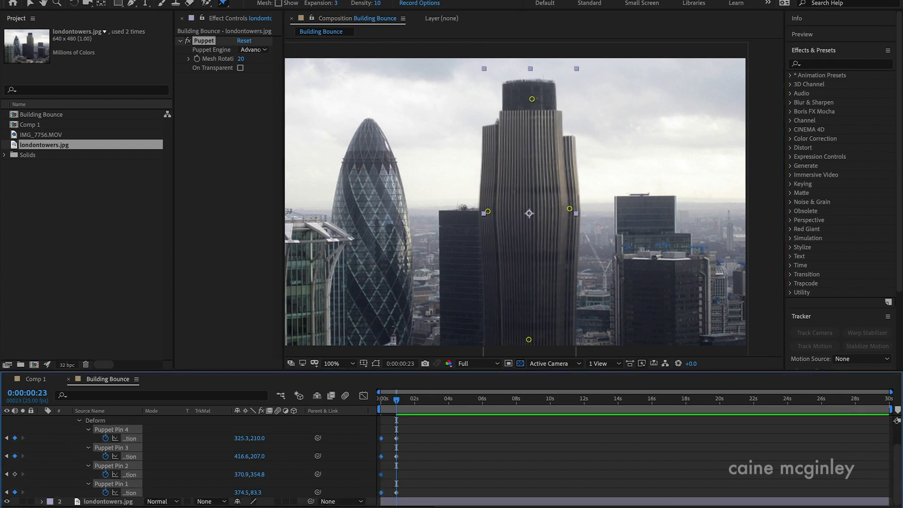
Paste the starting pin keyframes later and shift them to about 0:00:01:24
drag(397, 401, 396, 497)
key(ctrl+v)
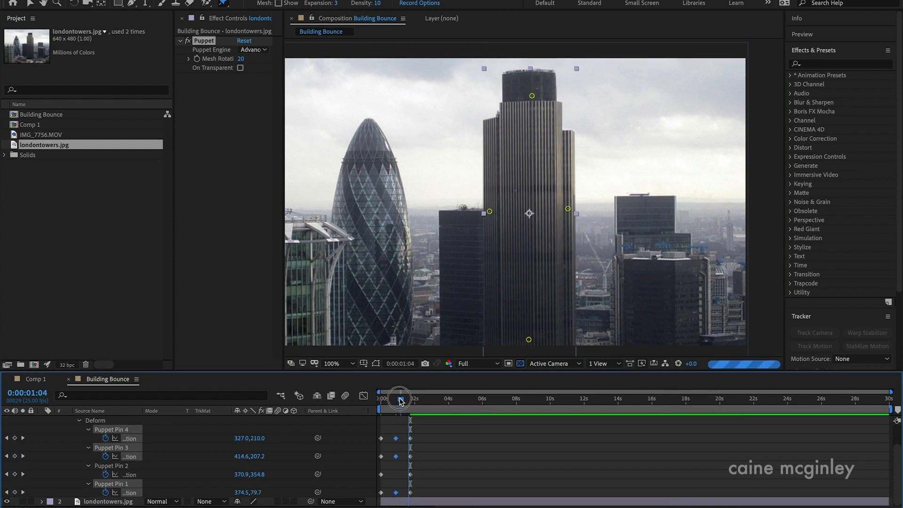
drag(402, 400, 415, 412)
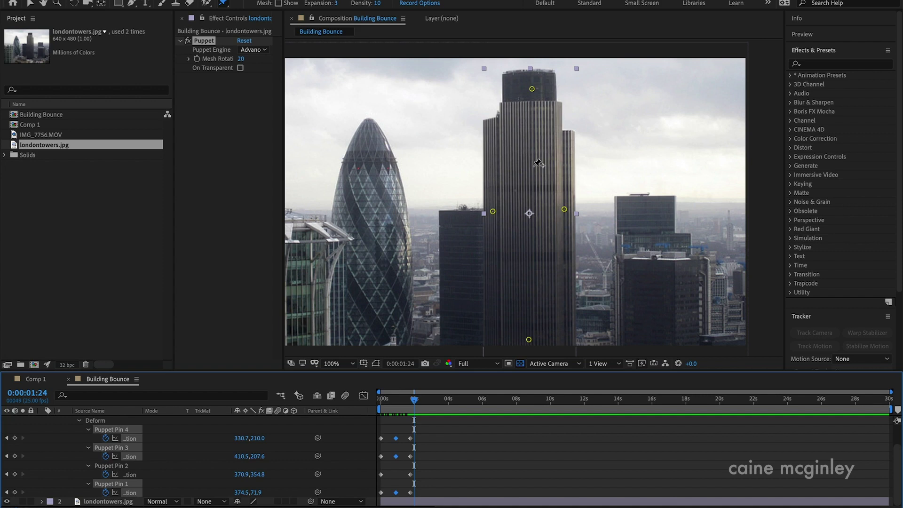
Maximise the Tracker panel and fold away layer 1's puppet pin properties in the timeline
click(807, 317)
click(808, 316)
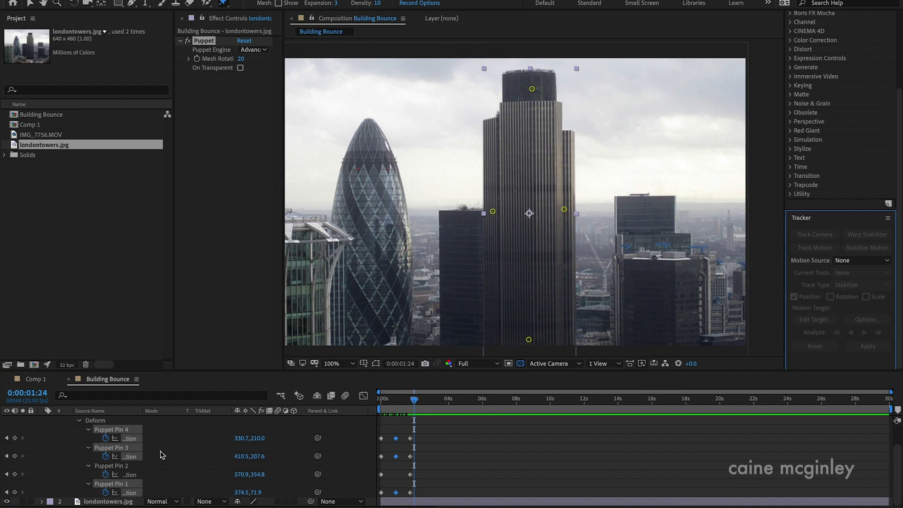
scroll(123, 450, up, 2)
click(42, 420)
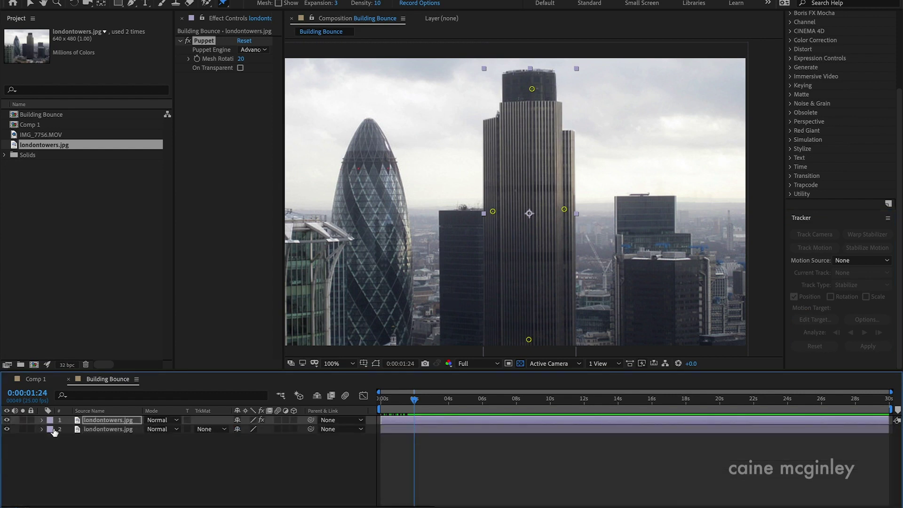